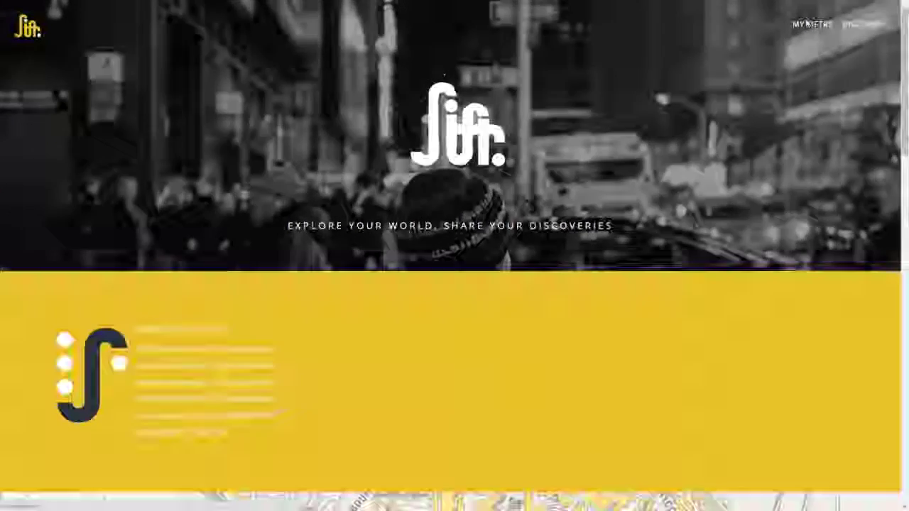
# Step: Go to MY SIFTRS to reach the Siftr/ARIS account login page
pyautogui.click(809, 70)
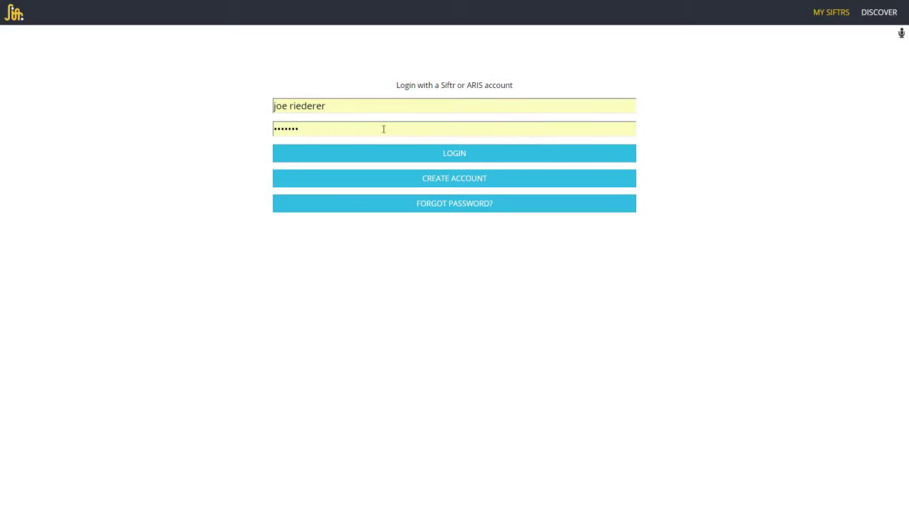
# Step: Preview the sign-up form, then return and log in with the account password
pyautogui.click(457, 183)
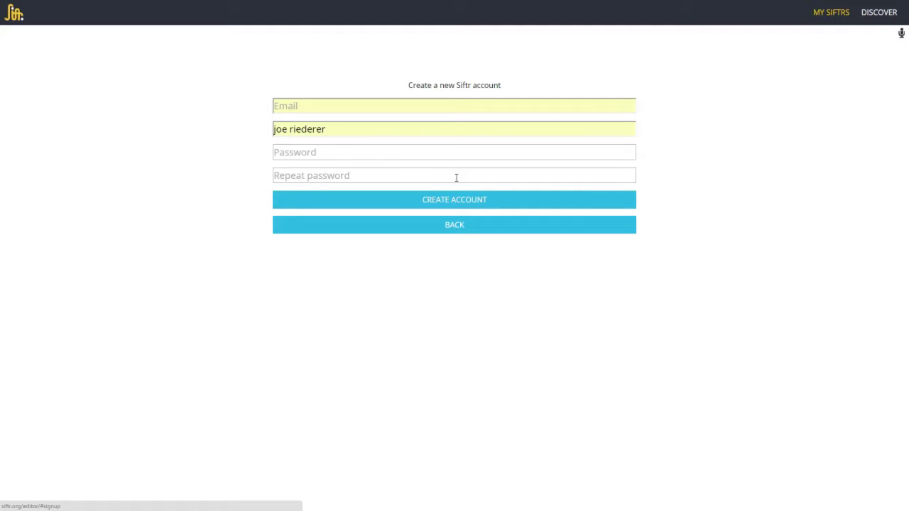
pyautogui.click(457, 226)
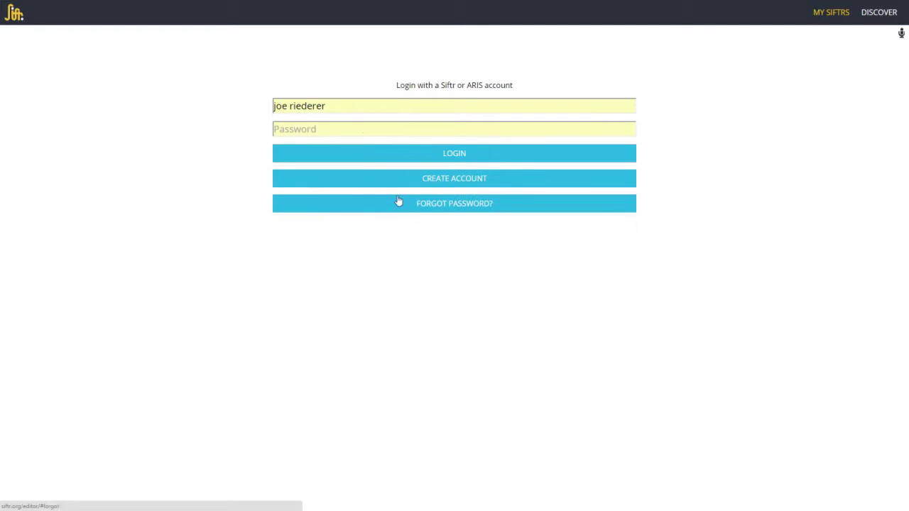
pyautogui.click(367, 132)
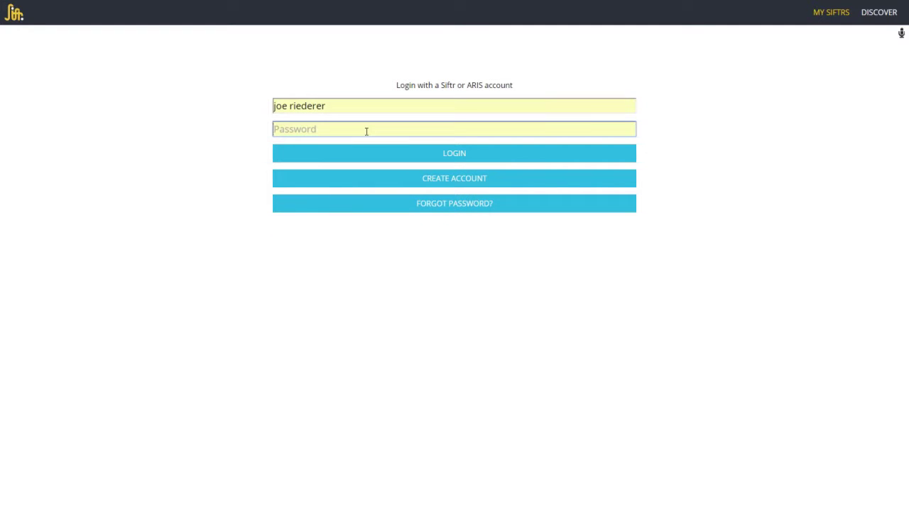
pyautogui.write('******')
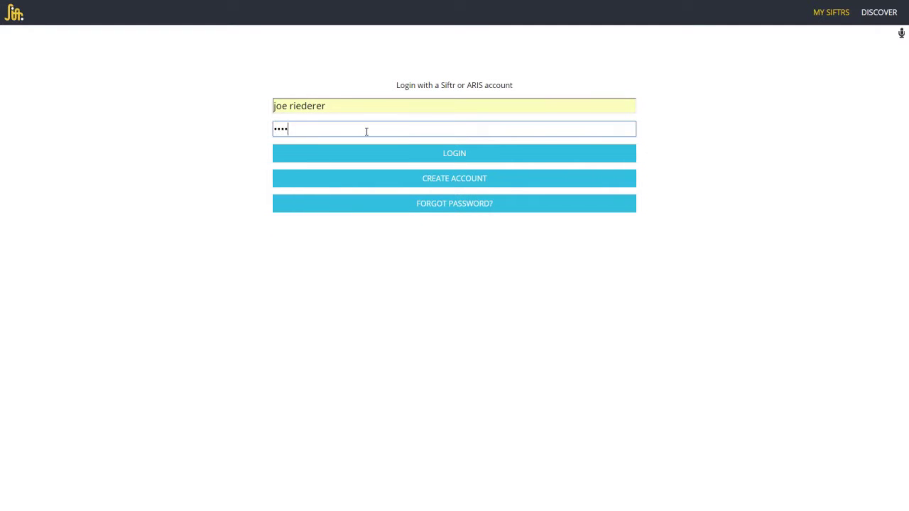
pyautogui.press('Return')
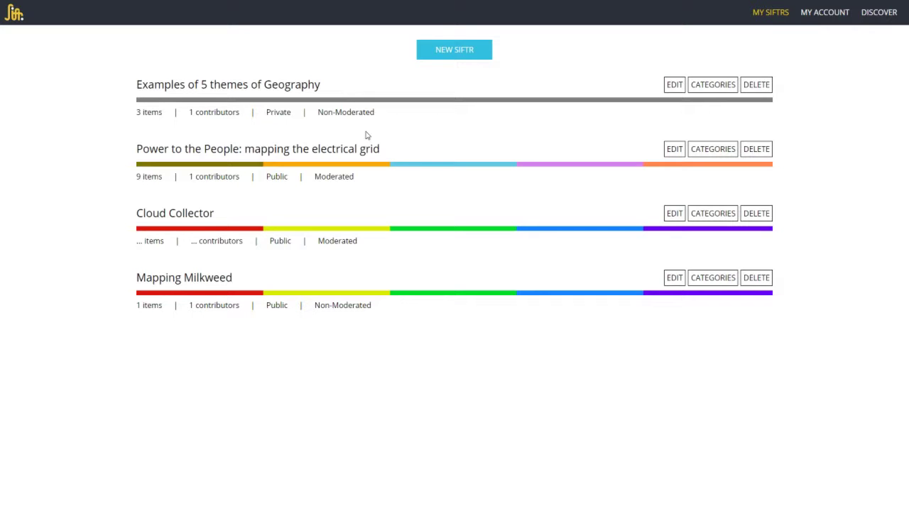
# Step: Open 'Power to the People: mapping the electrical grid' and zoom the map out twice
pyautogui.click(153, 151)
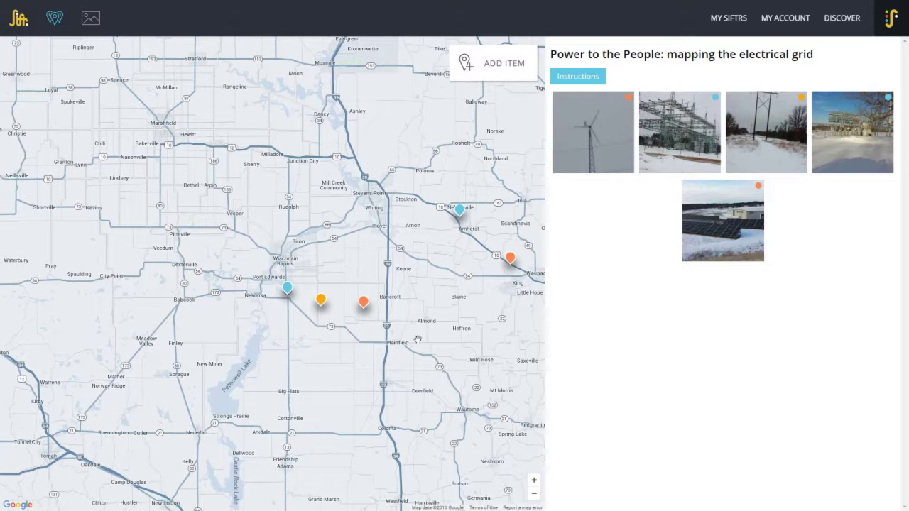
pyautogui.scroll(-1, 411, 323)
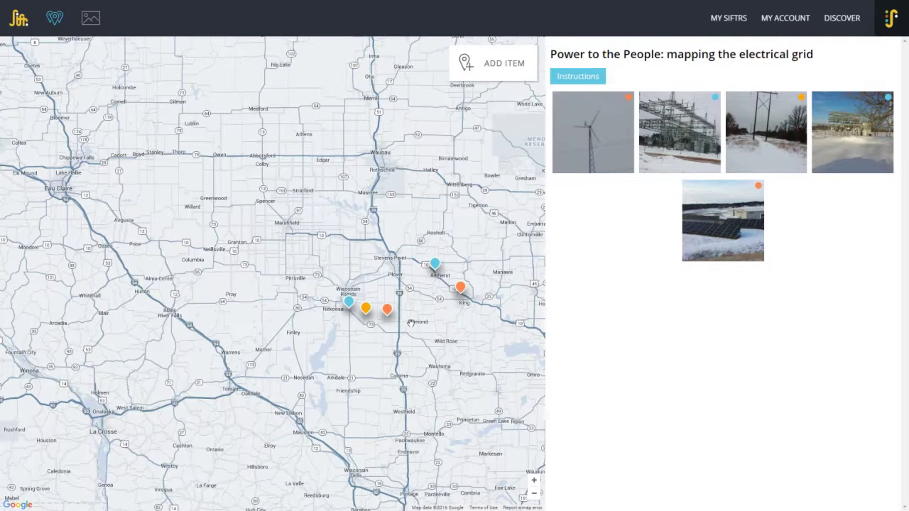
pyautogui.scroll(-1, 411, 323)
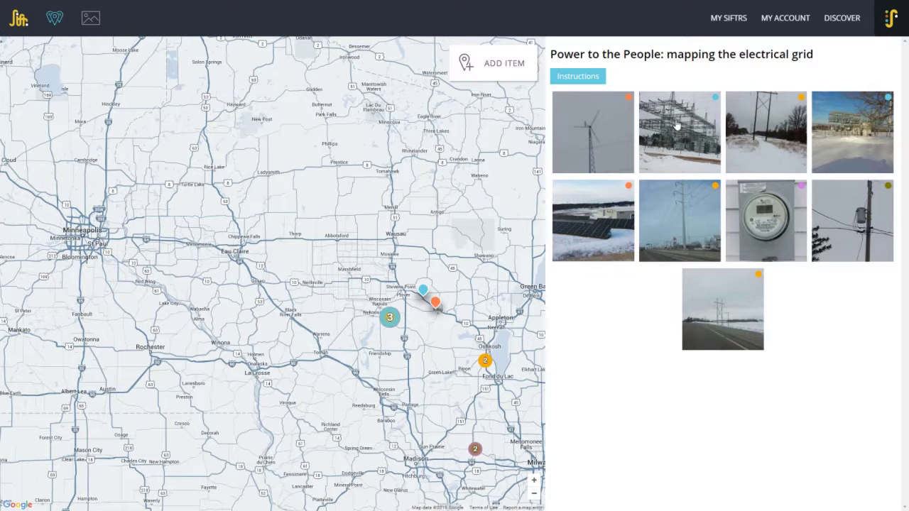
# Step: View the solar-panel photo's details, then start a new item with ADD ITEM
pyautogui.click(571, 229)
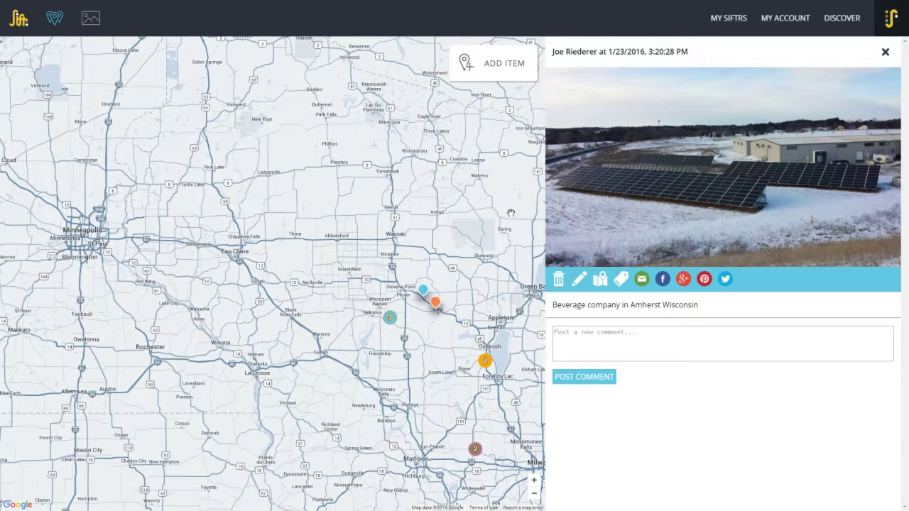
pyautogui.click(490, 65)
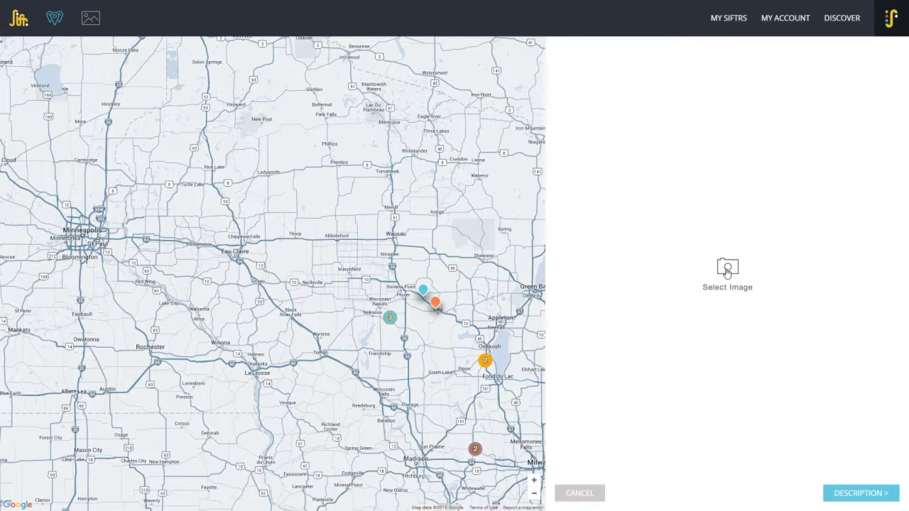
# Step: Bring up the file dialog to choose the new item's image
pyautogui.click(727, 271)
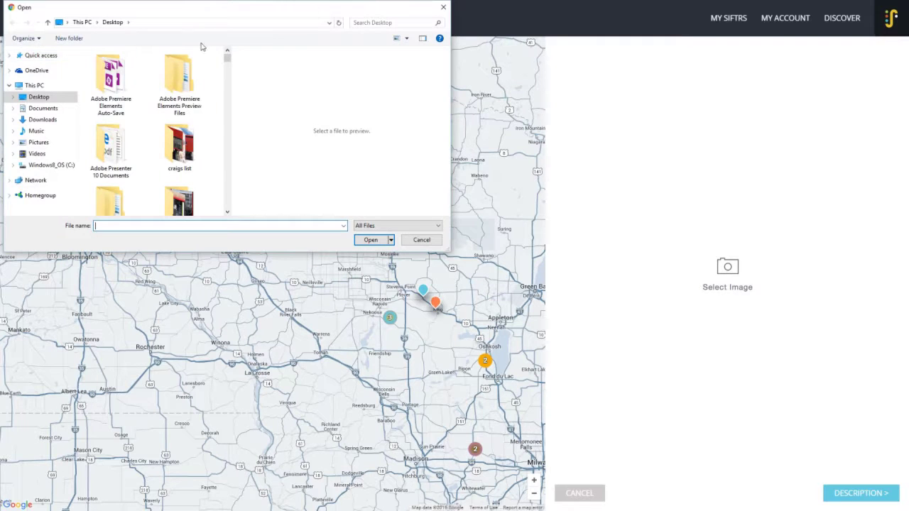
# Step: Choose the blazingstar prairie photo from the Desktop as the item's image
pyautogui.moveTo(228, 56); pyautogui.dragTo(227, 134)
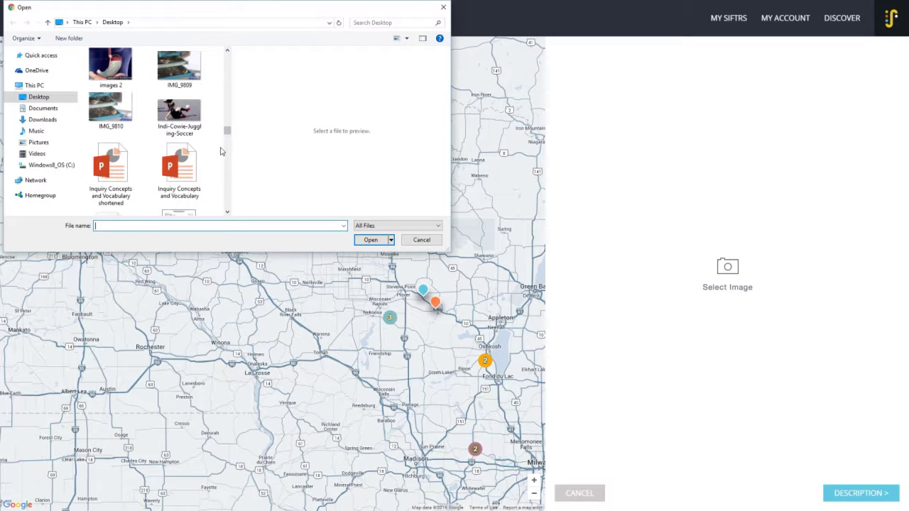
pyautogui.scroll(3, 204, 154)
pyautogui.scroll(-10, 203, 155)
pyautogui.scroll(-10, 202, 155)
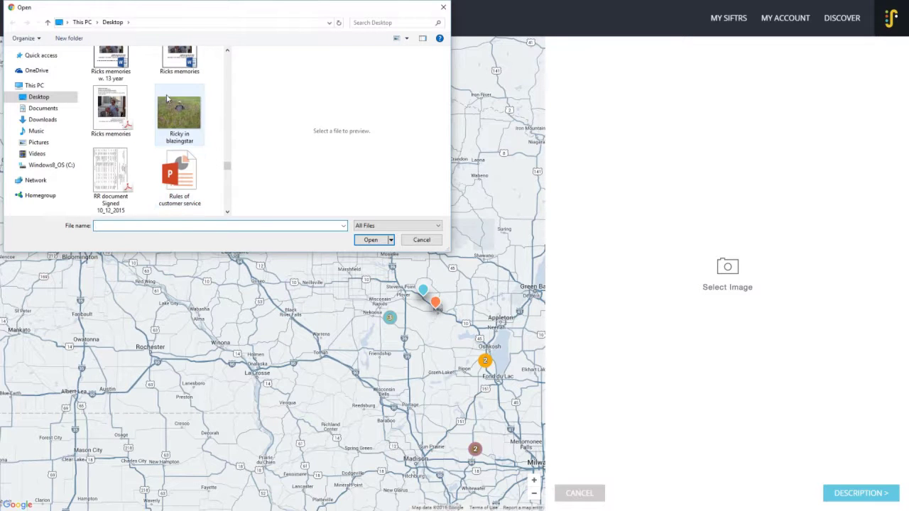
pyautogui.click(182, 122)
pyautogui.click(372, 240)
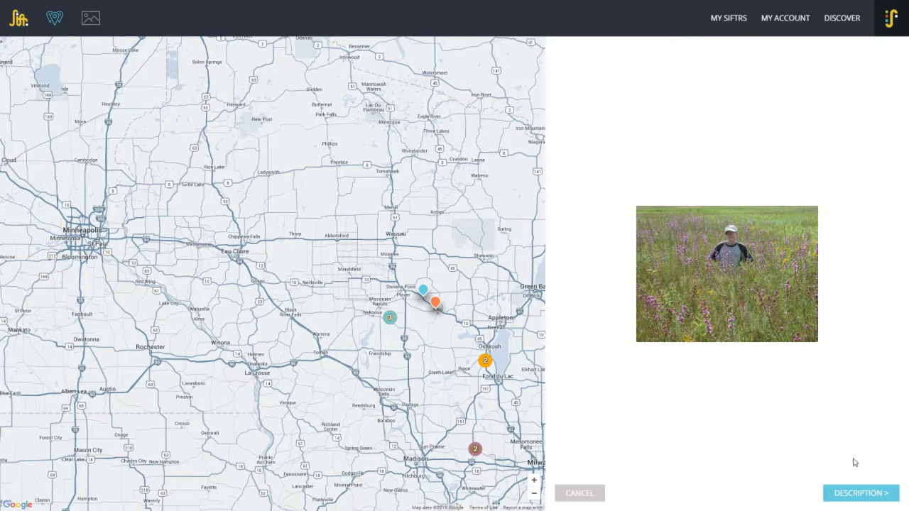
# Step: Upload the photo and advance to the DESCRIPTION step
pyautogui.click(850, 496)
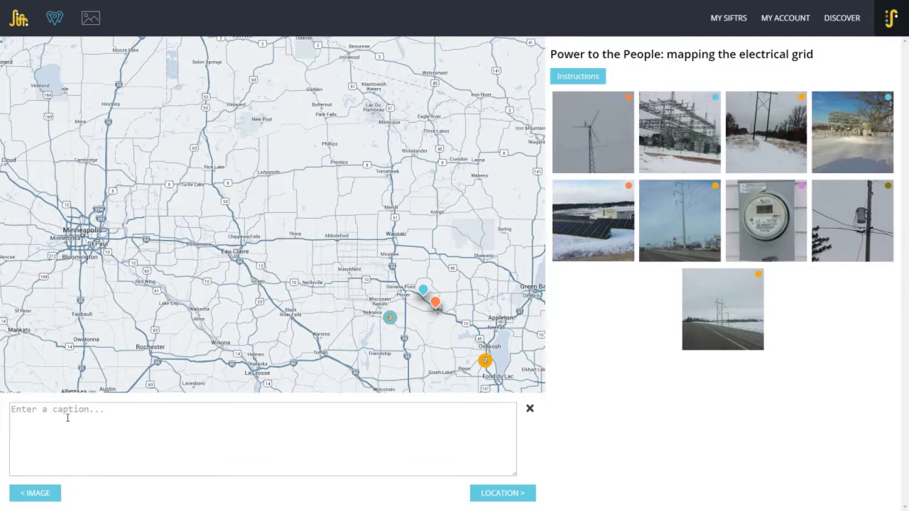
# Step: Caption the item 'My son in a prairie.' and advance to LOCATION
pyautogui.click(69, 411)
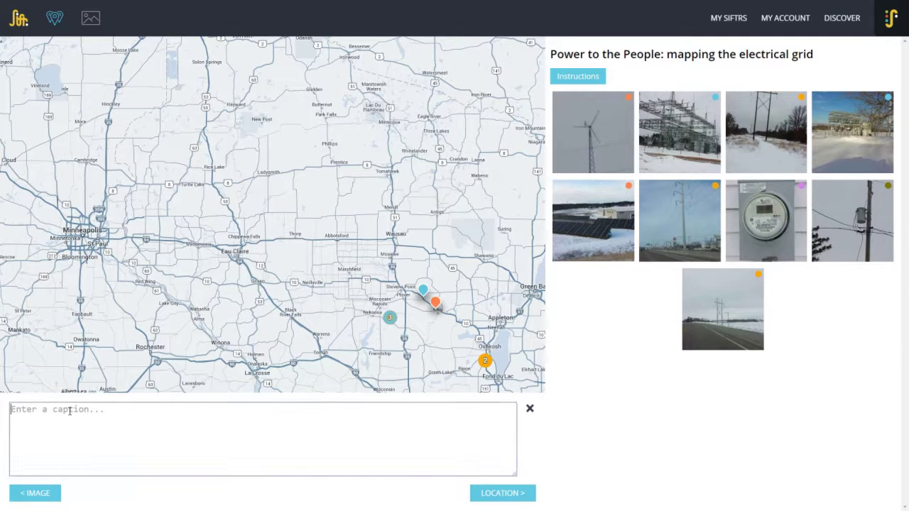
pyautogui.write('My son in ')
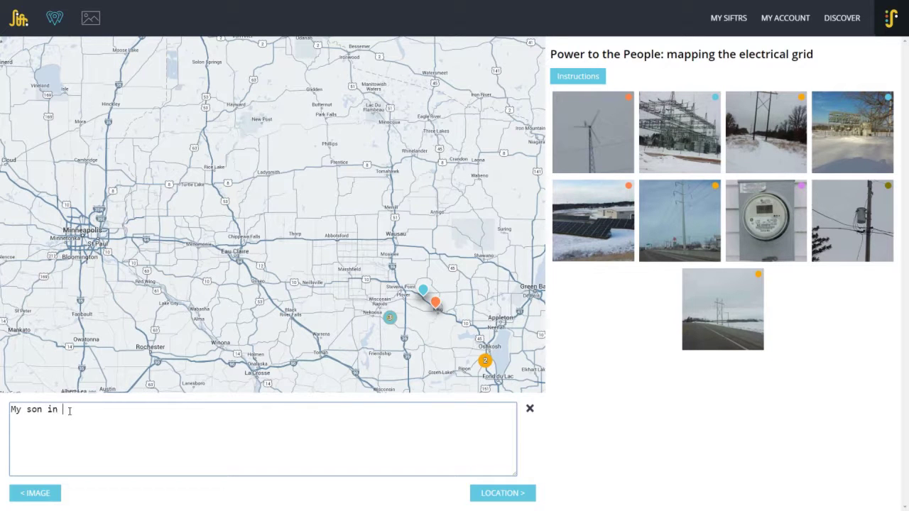
pyautogui.write('a prairie.')
pyautogui.click(494, 495)
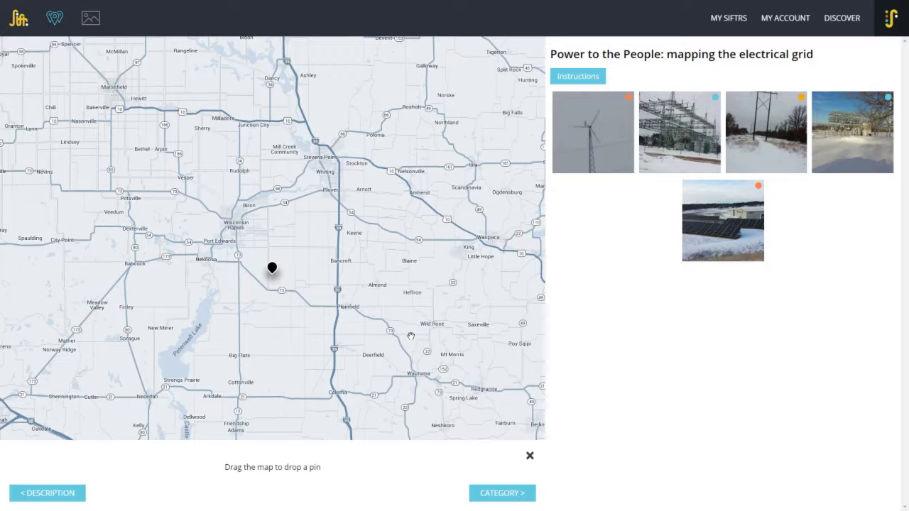
# Step: Drag the map to place the pin south-east of Wisconsin Rapids, then go to CATEGORY
pyautogui.moveTo(417, 337); pyautogui.dragTo(404, 272)
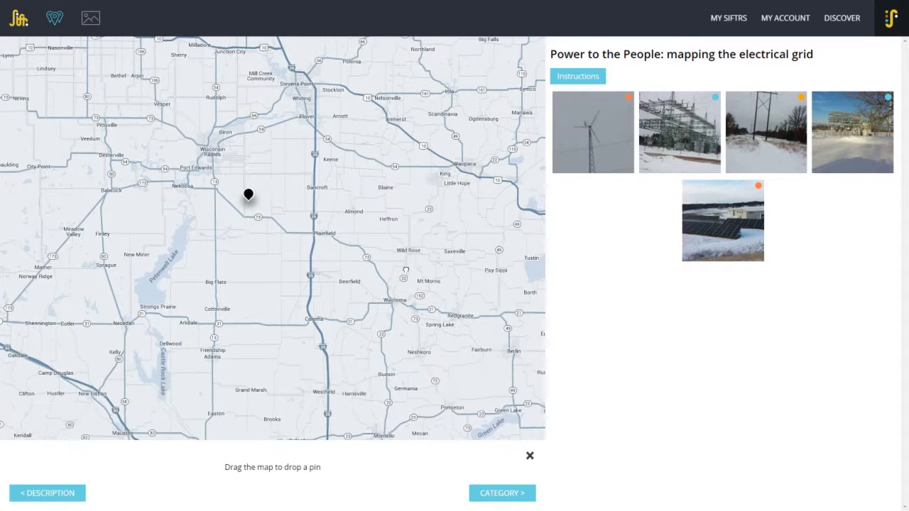
pyautogui.moveTo(424, 318); pyautogui.dragTo(423, 342)
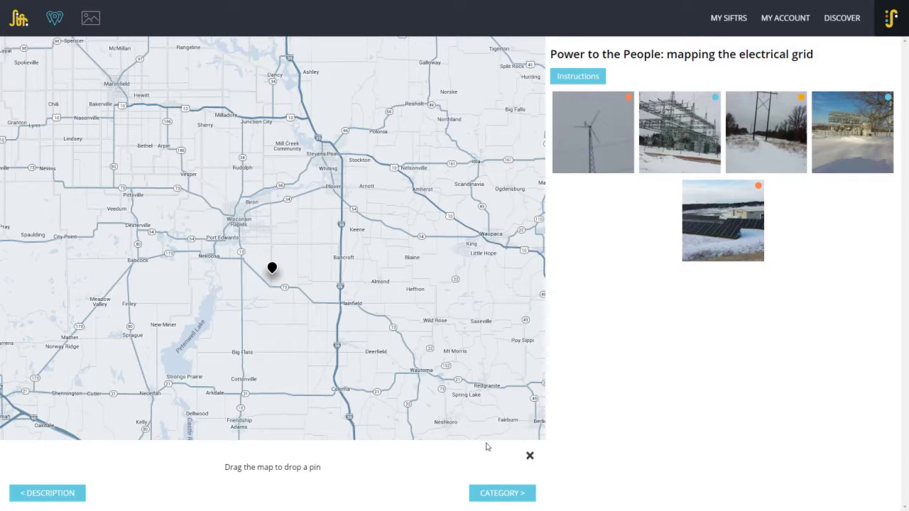
pyautogui.click(493, 497)
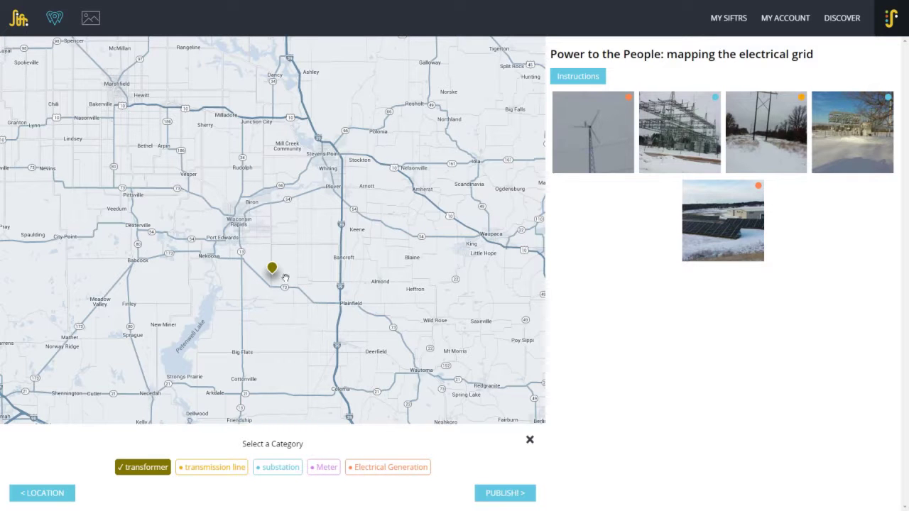
# Step: Tag the item Electrical Generation and publish it
pyautogui.click(398, 468)
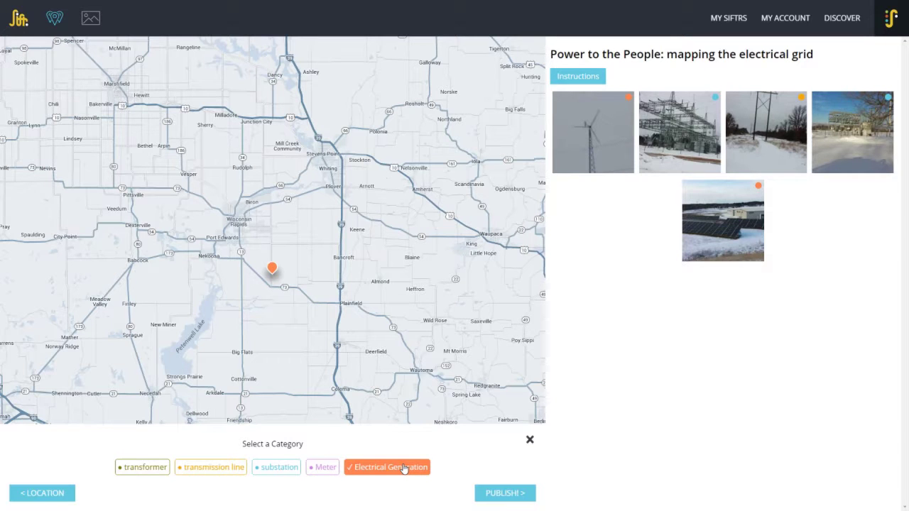
pyautogui.click(488, 494)
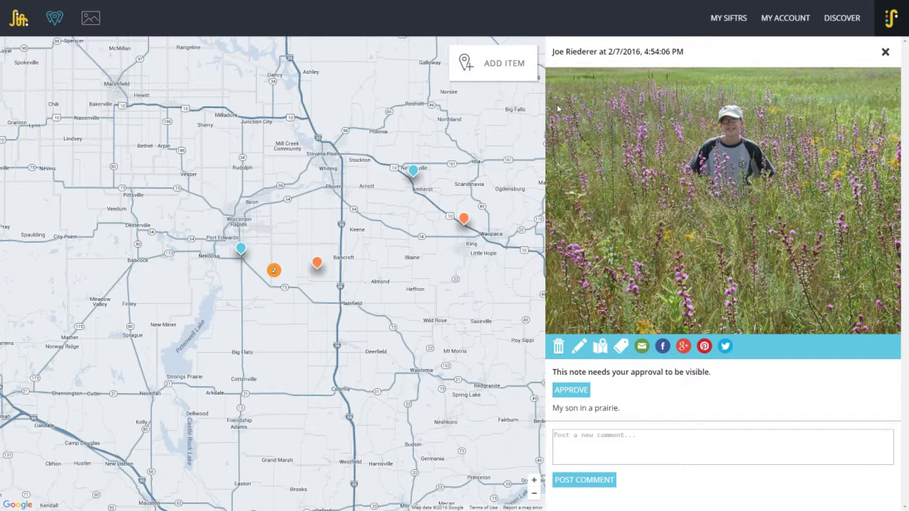
# Step: Put the browser in full screen and switch Siftr to the photo gallery view
pyautogui.press('F11')
pyautogui.press('F11')
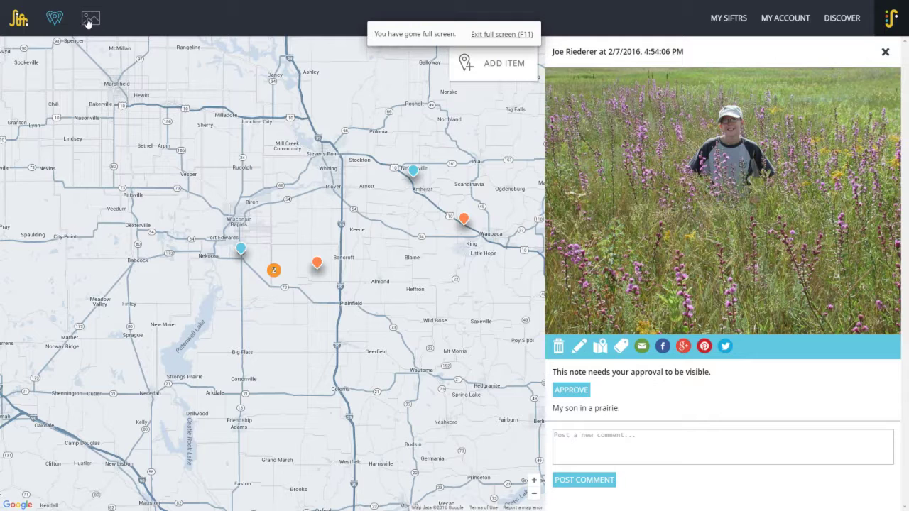
pyautogui.click(87, 23)
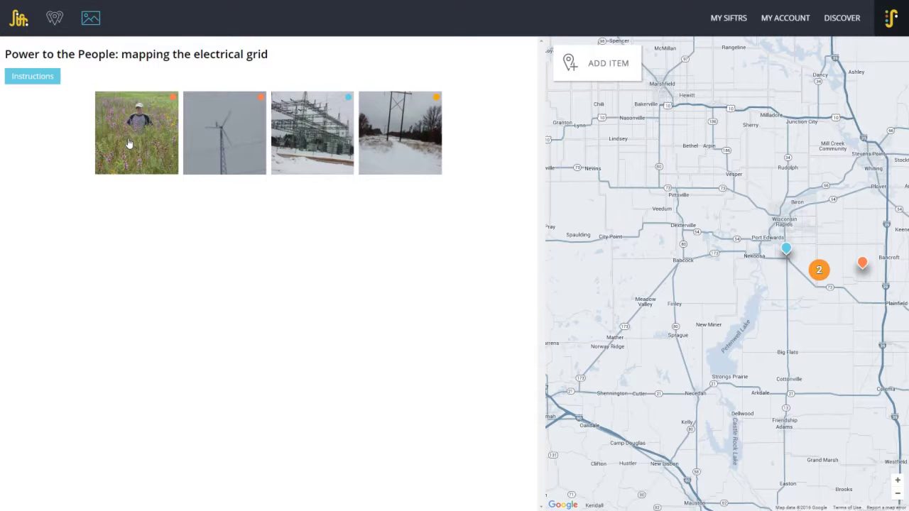
# Step: View the wind turbine photo's details, then open the prairie photo note
pyautogui.click(246, 133)
pyautogui.scroll(-5, 619, 256)
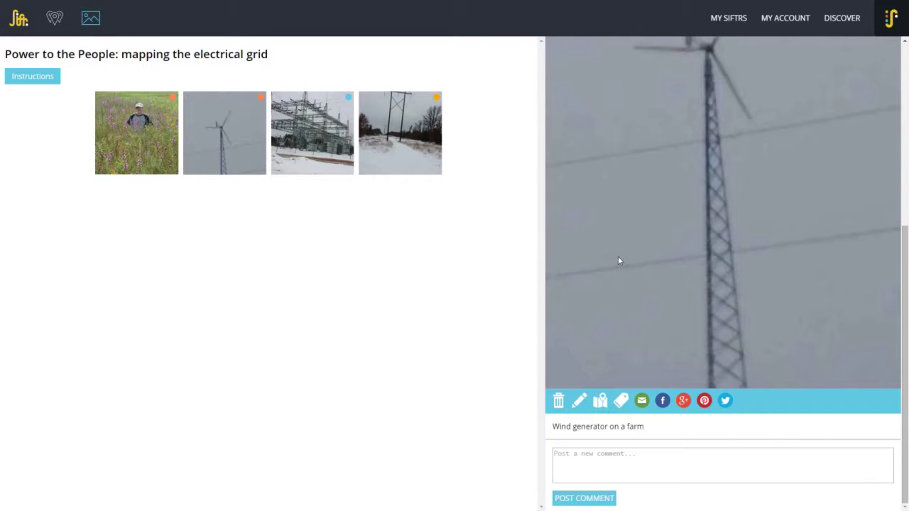
pyautogui.scroll(5, 616, 254)
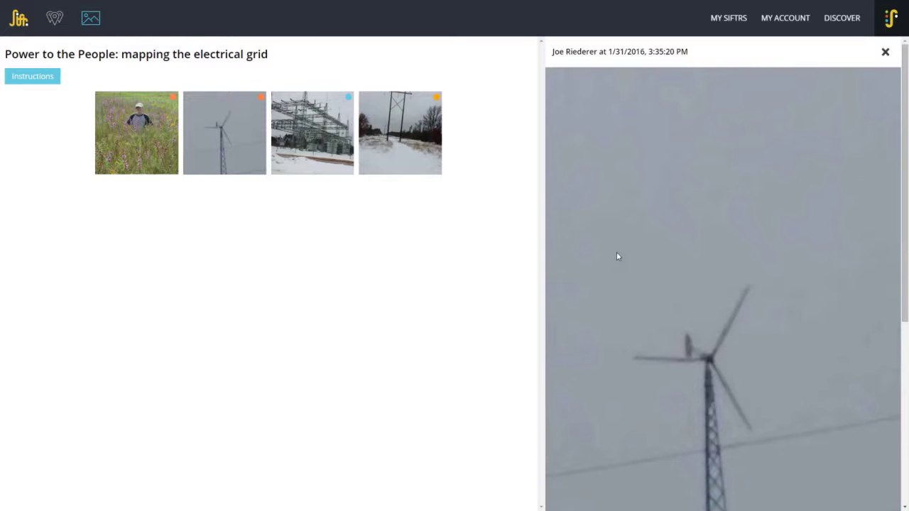
pyautogui.click(134, 133)
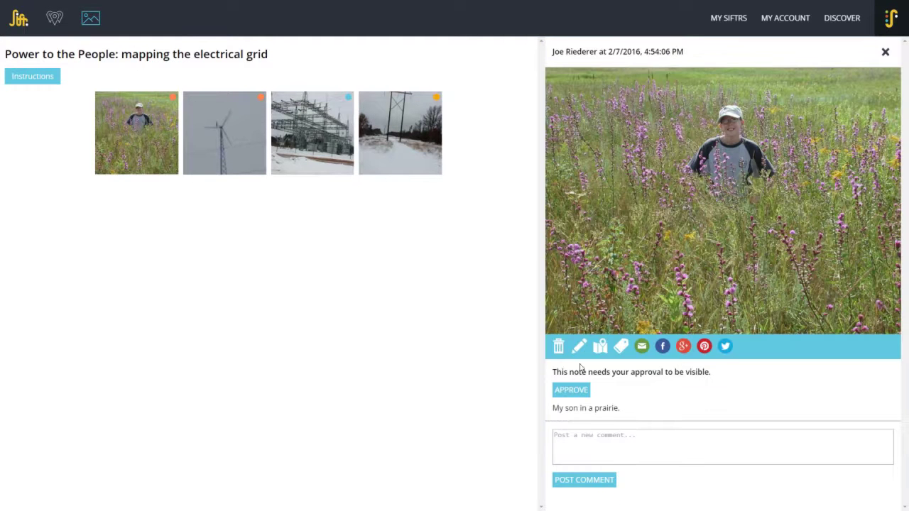
# Step: Delete the prairie photo note and confirm the deletion
pyautogui.click(558, 348)
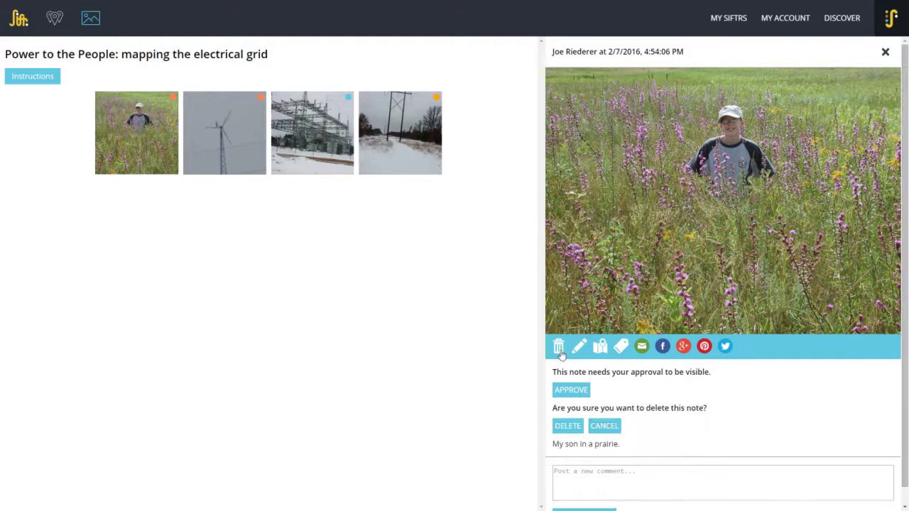
pyautogui.click(570, 430)
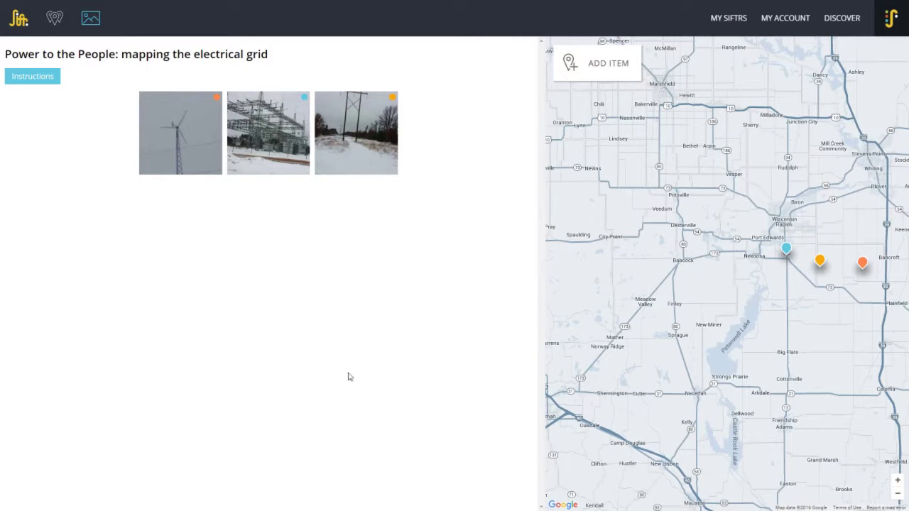